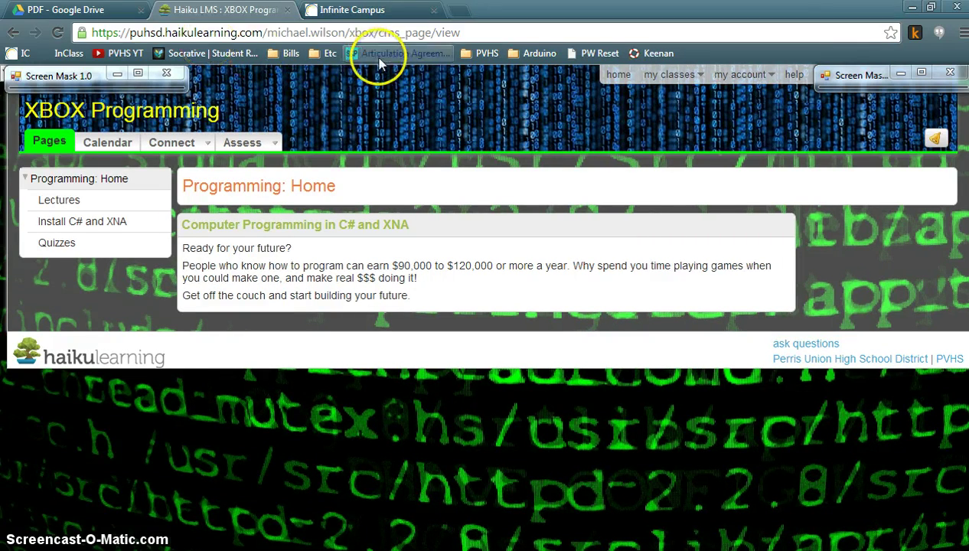
Step: Open the 9-Loops assessment from the class's assessments list
{"action": "left_click", "coordinate": [277, 146]}
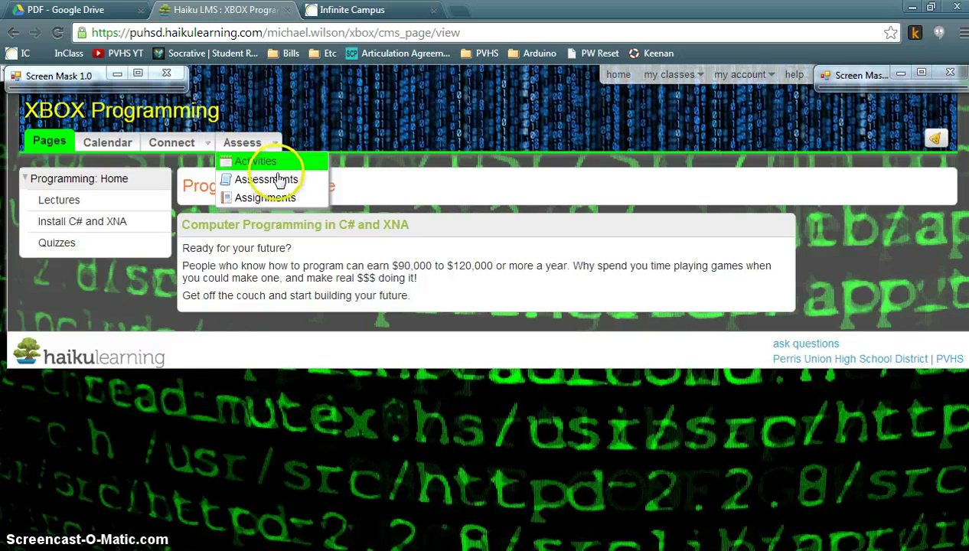
{"action": "left_click", "coordinate": [272, 179]}
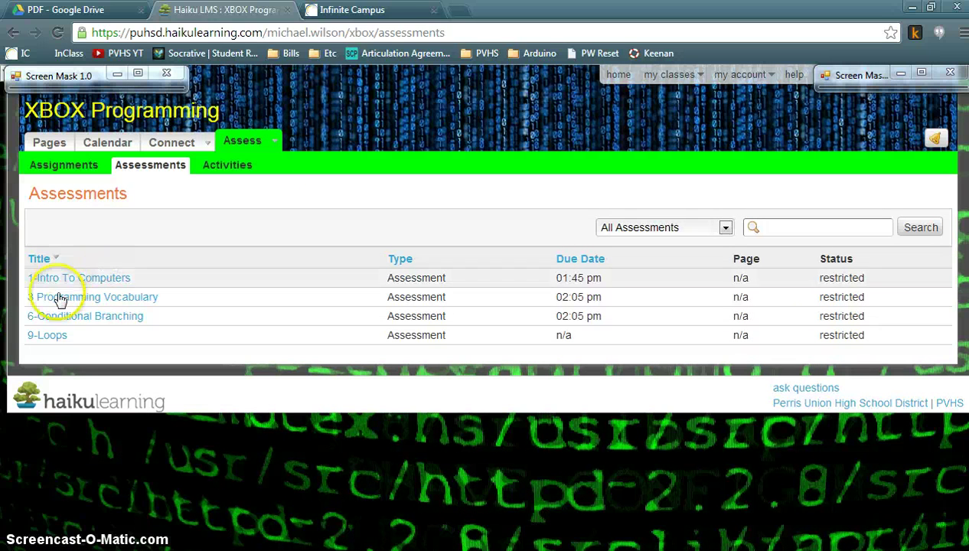
{"action": "left_click", "coordinate": [51, 336]}
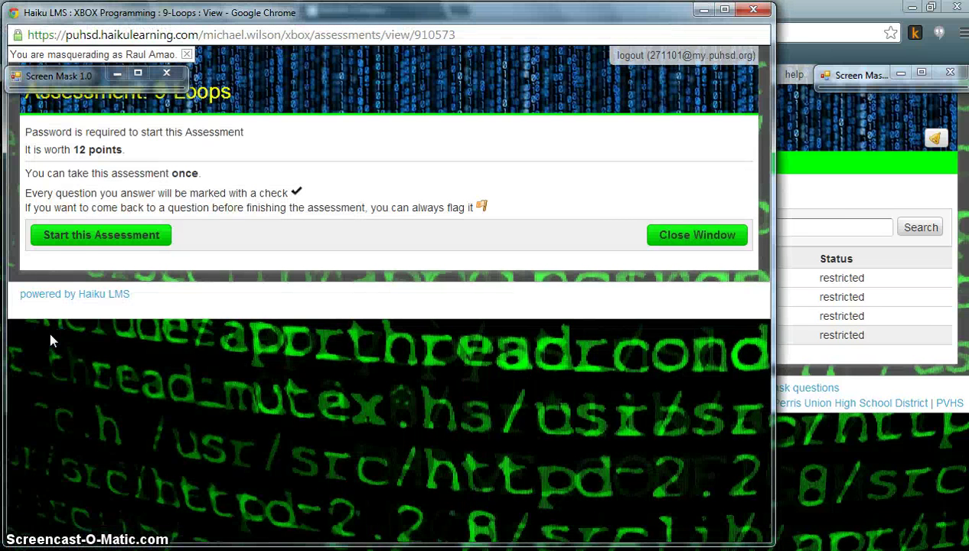
Step: Start the 9-Loops assessment by entering and submitting the assessment password
{"action": "left_click", "coordinate": [83, 242]}
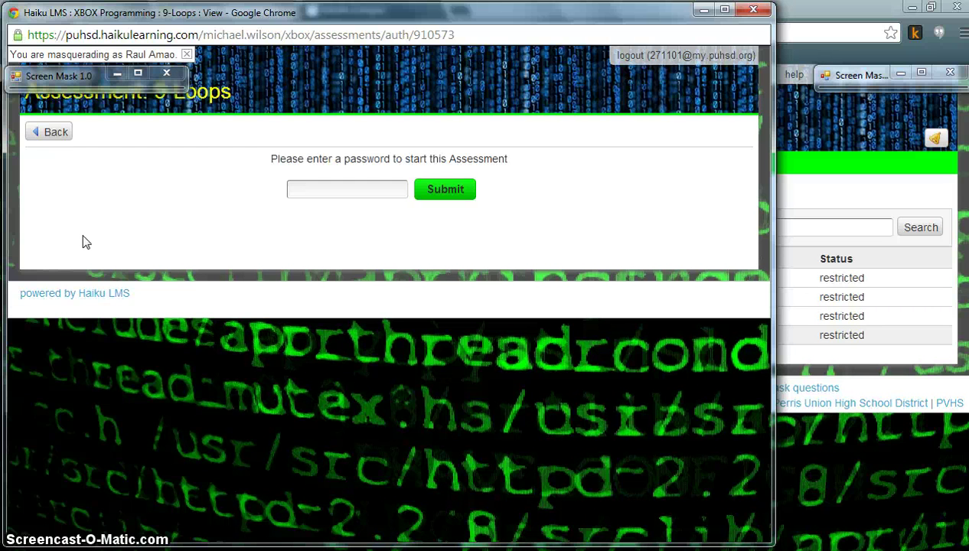
{"action": "left_click", "coordinate": [329, 192]}
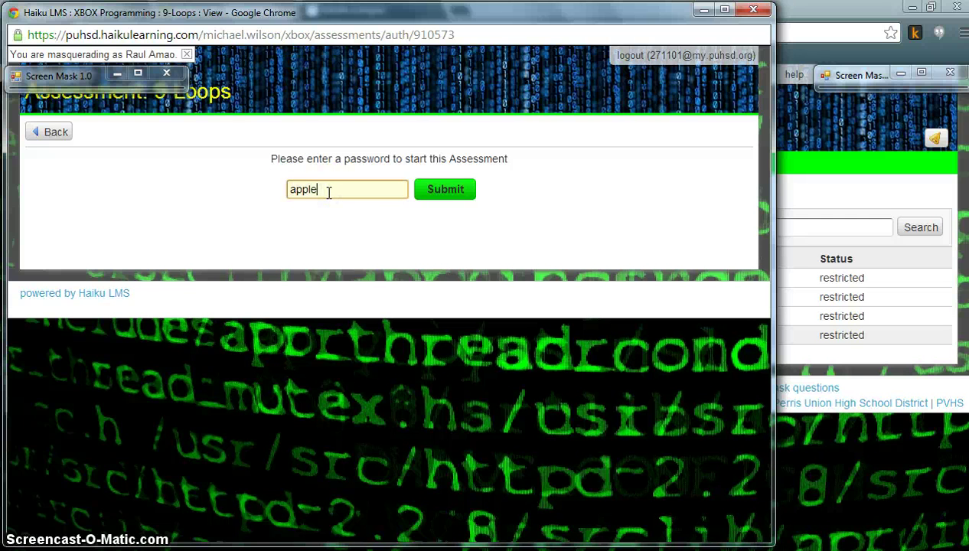
{"action": "left_click", "coordinate": [449, 196]}
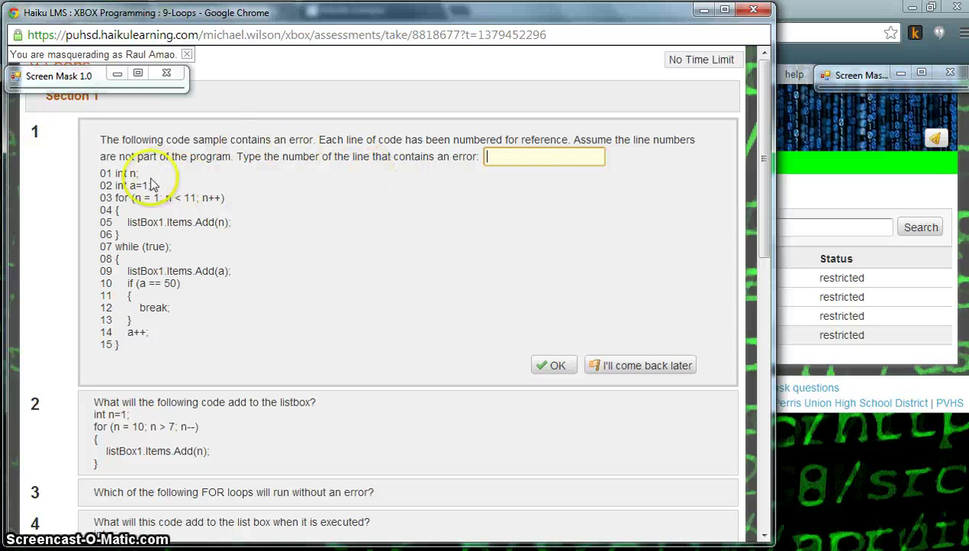
Step: Answer question 1 with line number 07 and question 2 with the option 8, 9, 10, confirming both
{"action": "left_click", "coordinate": [524, 156]}
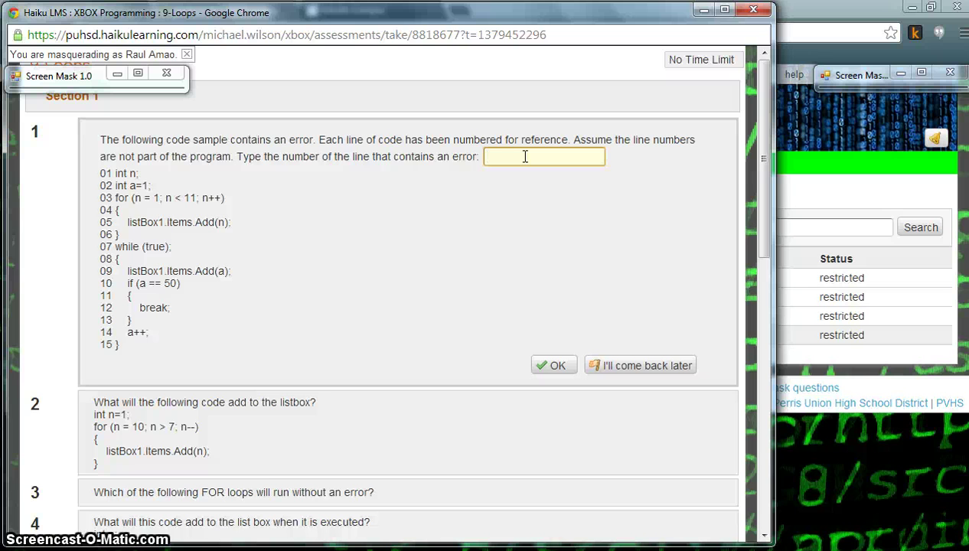
{"action": "left_click", "coordinate": [546, 364]}
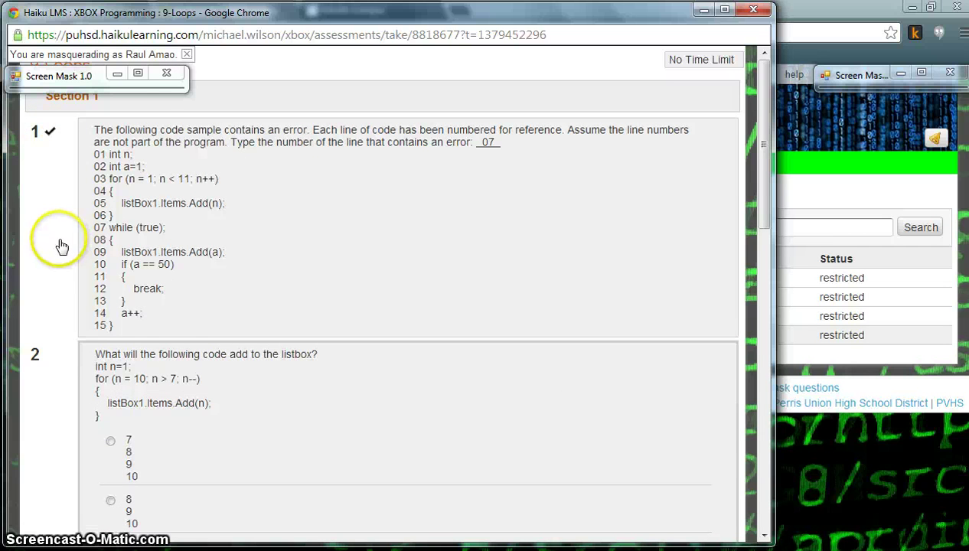
{"action": "scroll", "coordinate": [61, 243], "scroll_direction": "down", "scroll_amount": 3}
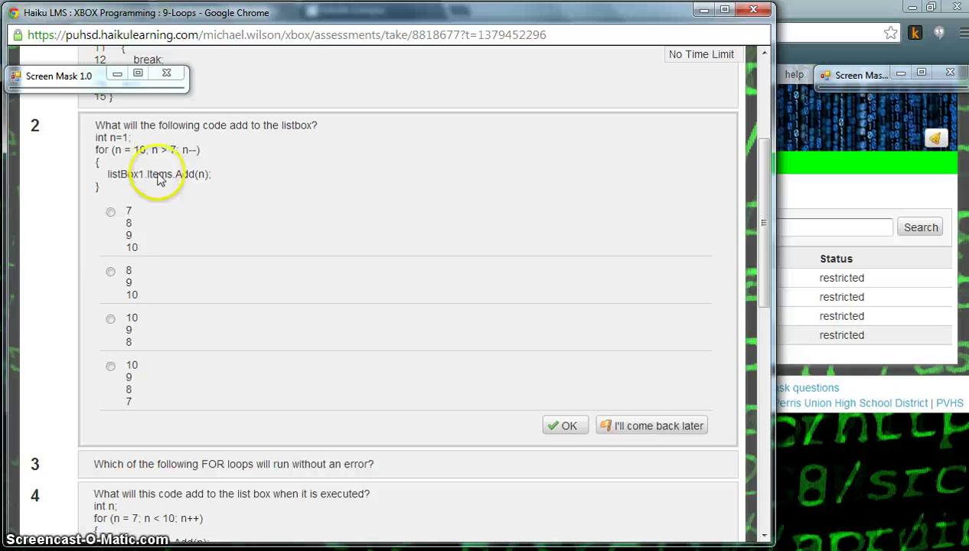
{"action": "left_click", "coordinate": [111, 274]}
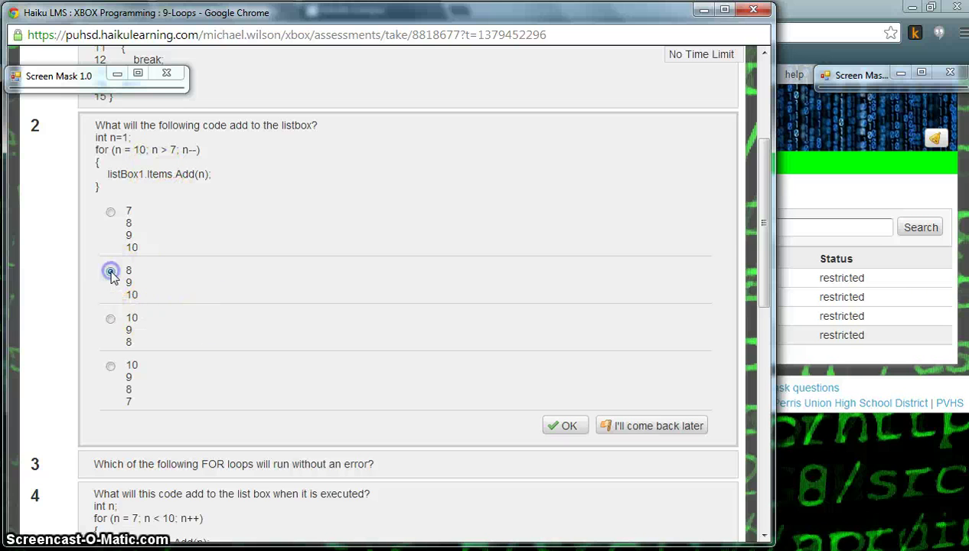
{"action": "left_click", "coordinate": [567, 427]}
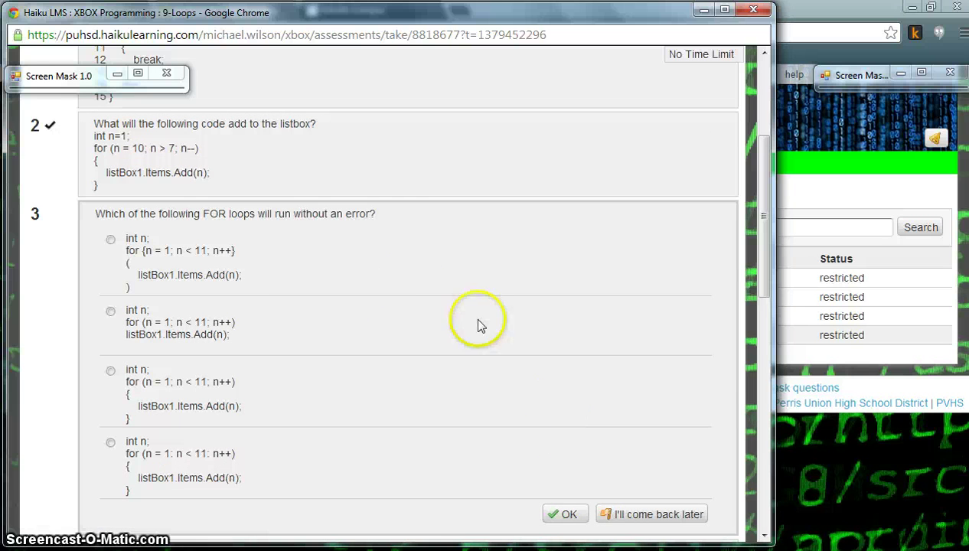
Step: Flag question 3 about the error-free FOR loop for coming back to it
{"action": "scroll", "coordinate": [336, 276], "scroll_direction": "down", "scroll_amount": 1}
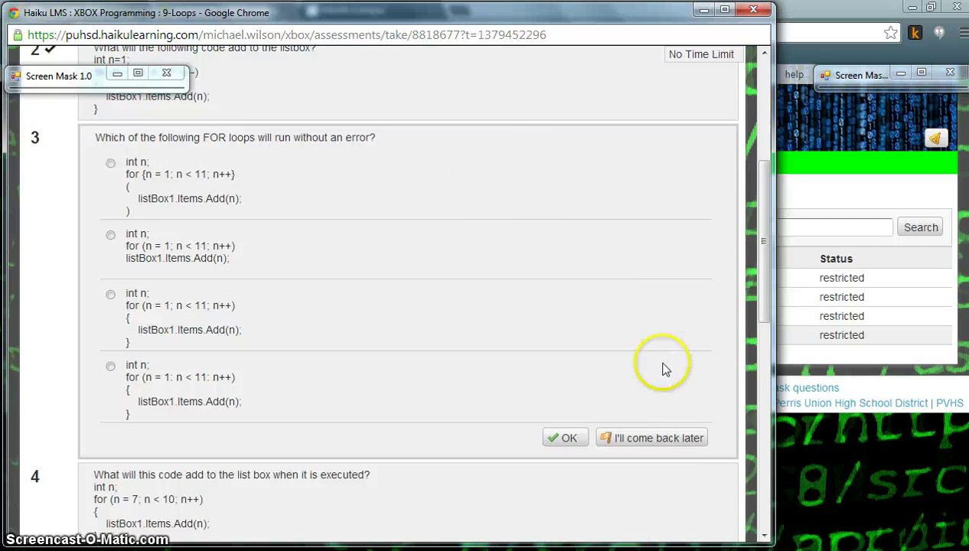
{"action": "left_click", "coordinate": [650, 442]}
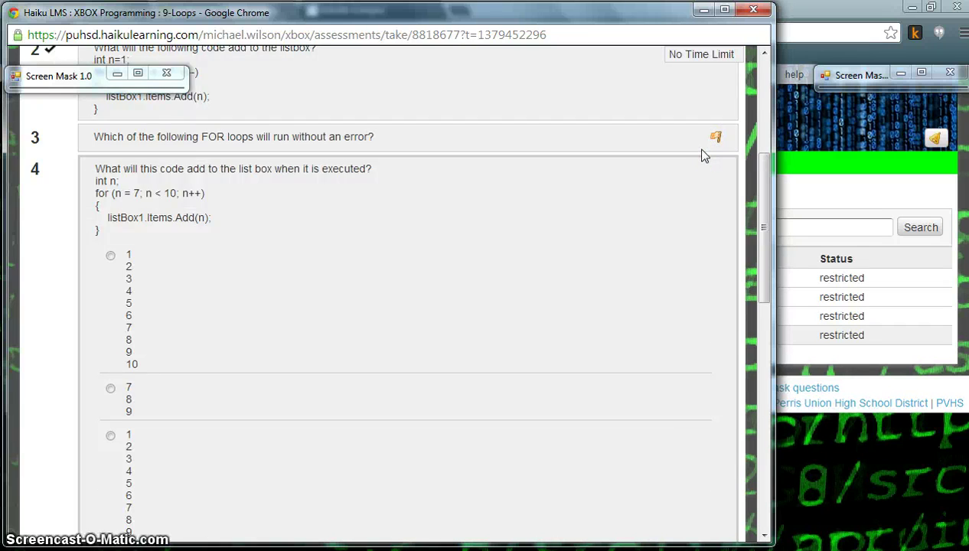
Step: Reopen question 2 and change its answer to the option 7, 8, 9, 10
{"action": "scroll", "coordinate": [704, 156], "scroll_direction": "down", "scroll_amount": 1}
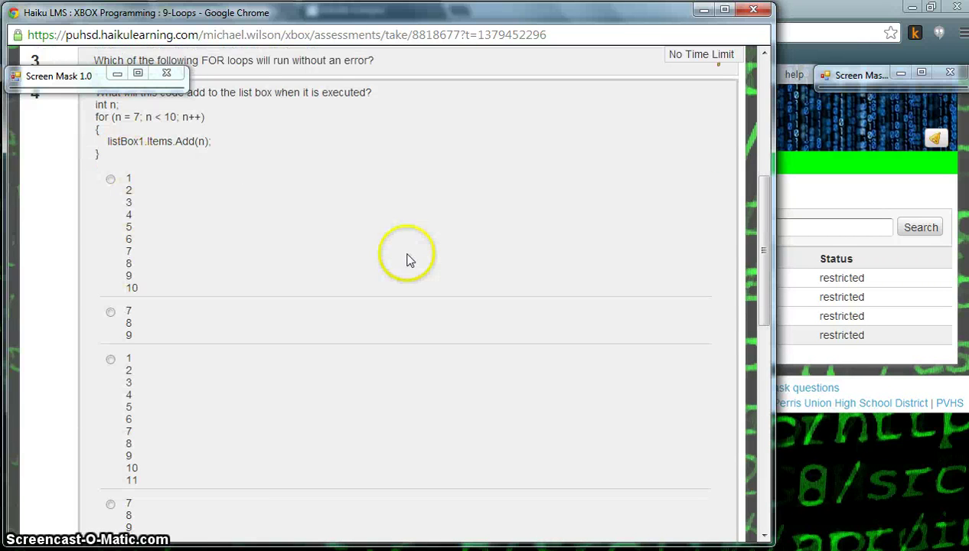
{"action": "scroll", "coordinate": [407, 261], "scroll_direction": "down", "scroll_amount": 3}
{"action": "scroll", "coordinate": [407, 260], "scroll_direction": "up", "scroll_amount": 7}
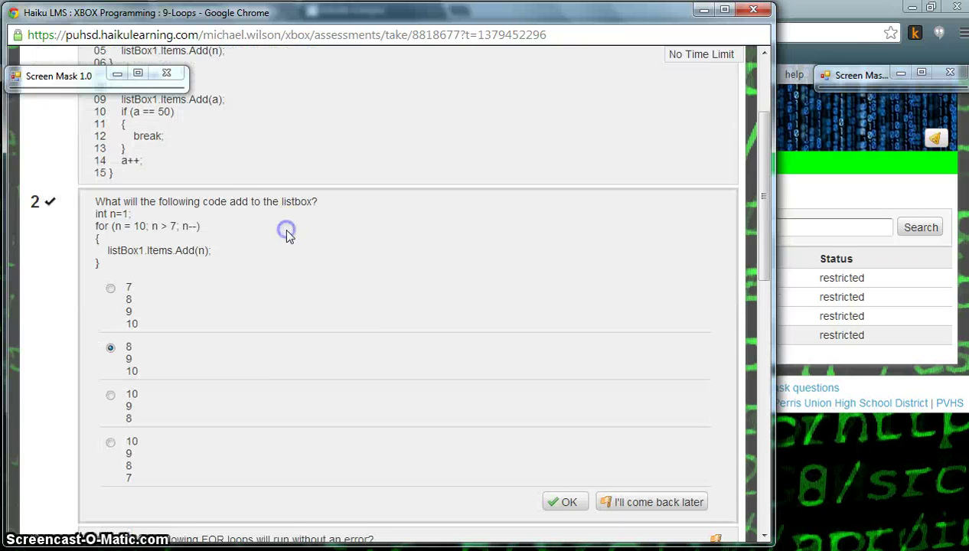
{"action": "scroll", "coordinate": [274, 378], "scroll_direction": "down", "scroll_amount": 1}
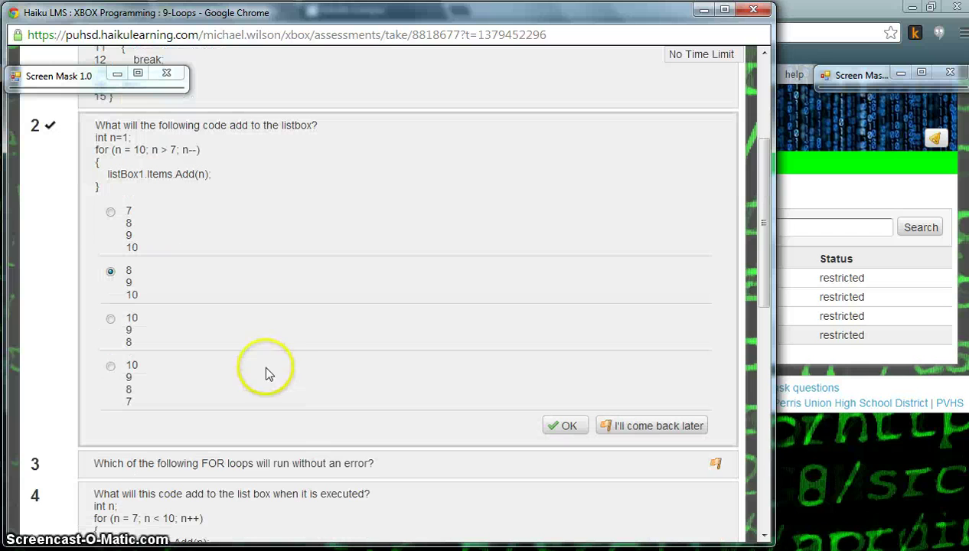
{"action": "left_click", "coordinate": [111, 211]}
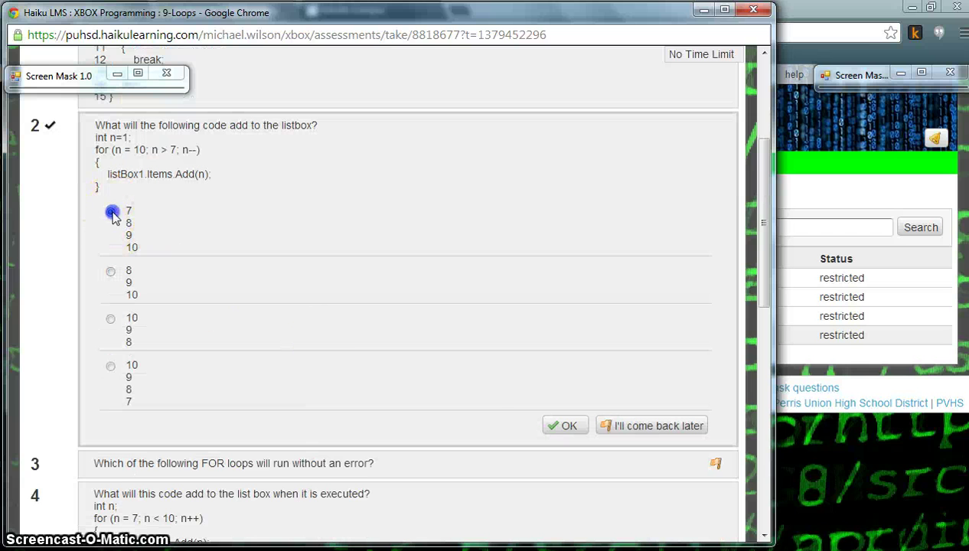
{"action": "left_click", "coordinate": [566, 428]}
{"action": "left_click", "coordinate": [563, 423]}
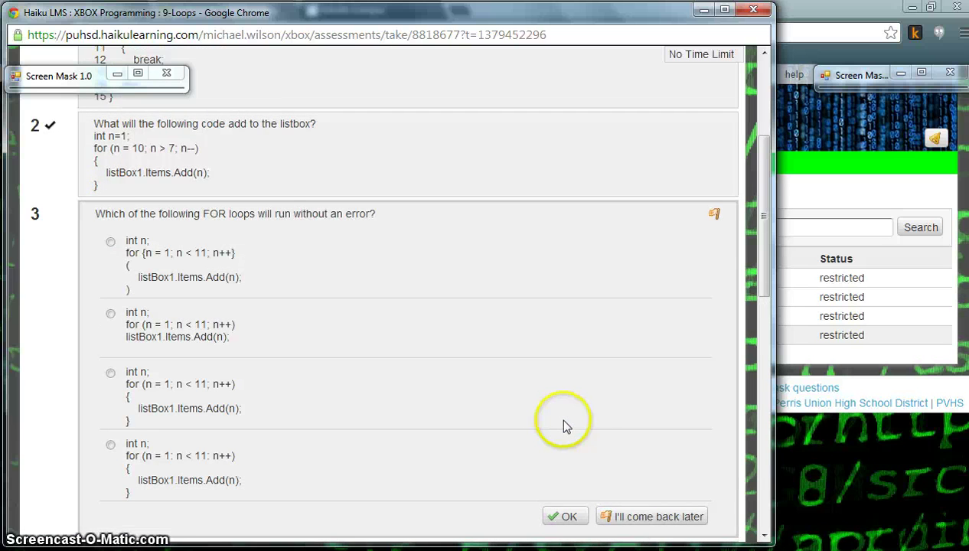
Step: Answer the flagged question 3 with the first option, the loop written with curly braces around its condition
{"action": "scroll", "coordinate": [562, 421], "scroll_direction": "down", "scroll_amount": 1}
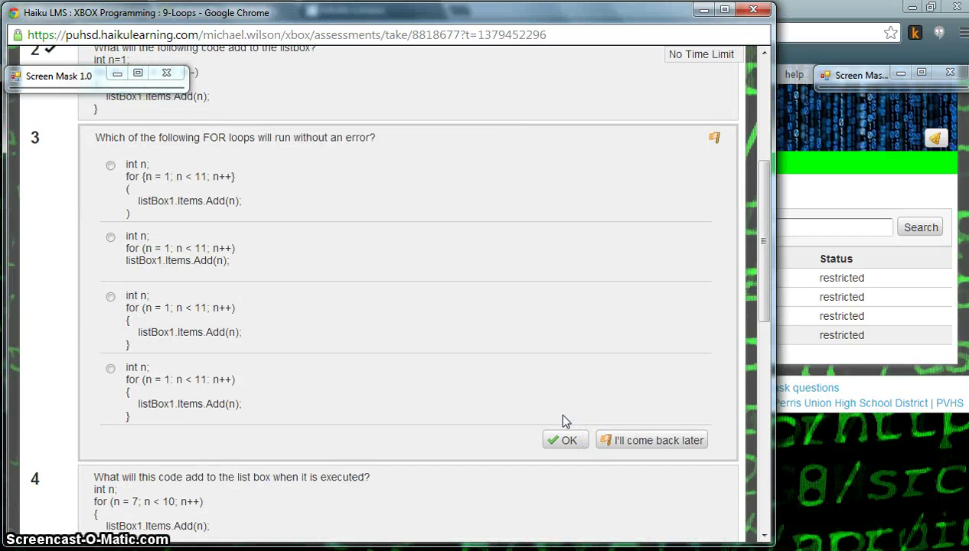
{"action": "left_click", "coordinate": [559, 417]}
{"action": "scroll", "coordinate": [526, 398], "scroll_direction": "down", "scroll_amount": 1}
{"action": "scroll", "coordinate": [505, 314], "scroll_direction": "down", "scroll_amount": 2}
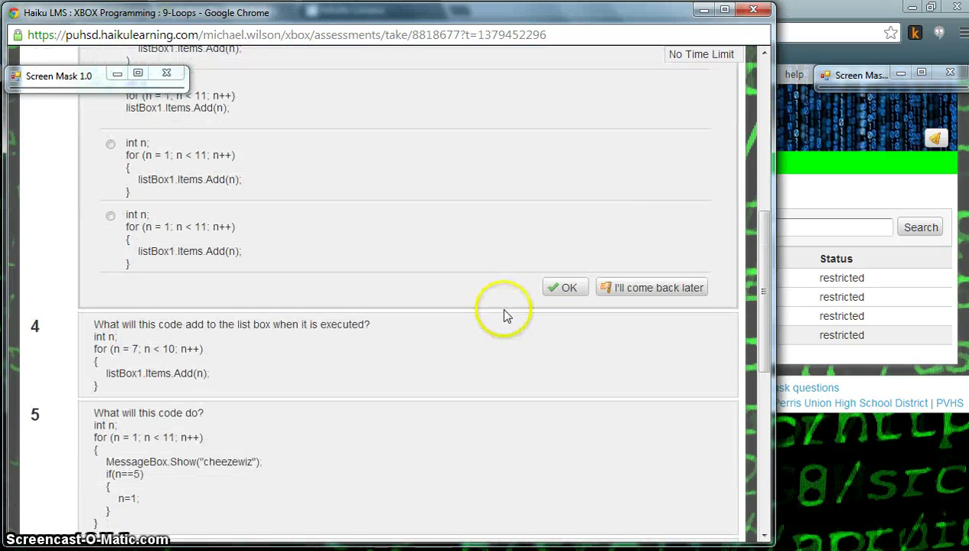
{"action": "scroll", "coordinate": [490, 297], "scroll_direction": "up", "scroll_amount": 2}
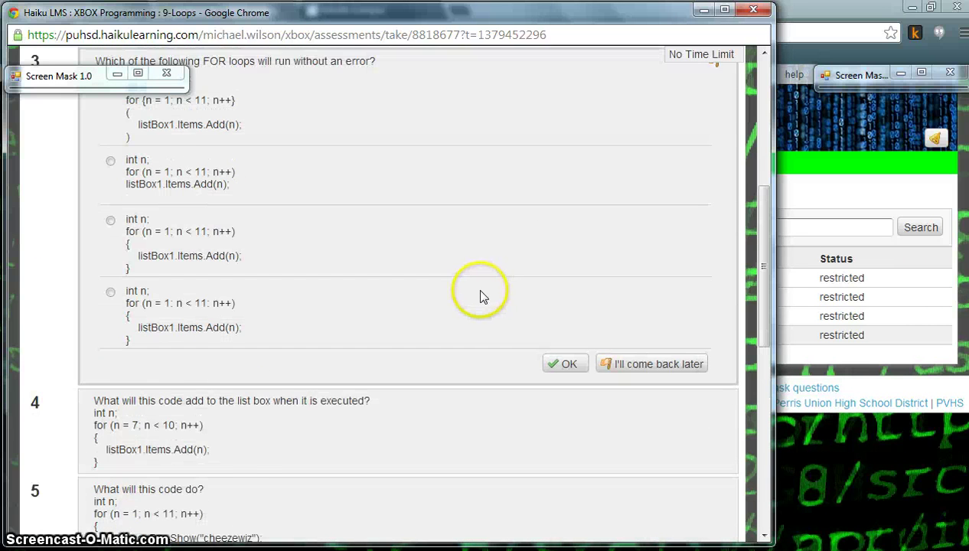
{"action": "scroll", "coordinate": [481, 296], "scroll_direction": "up", "scroll_amount": 1}
{"action": "left_click", "coordinate": [112, 165]}
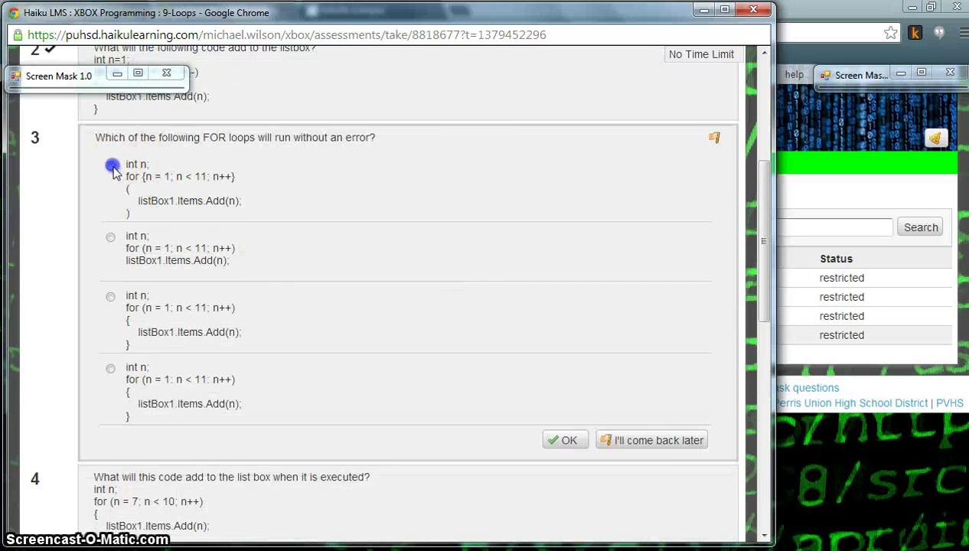
{"action": "left_click", "coordinate": [562, 441]}
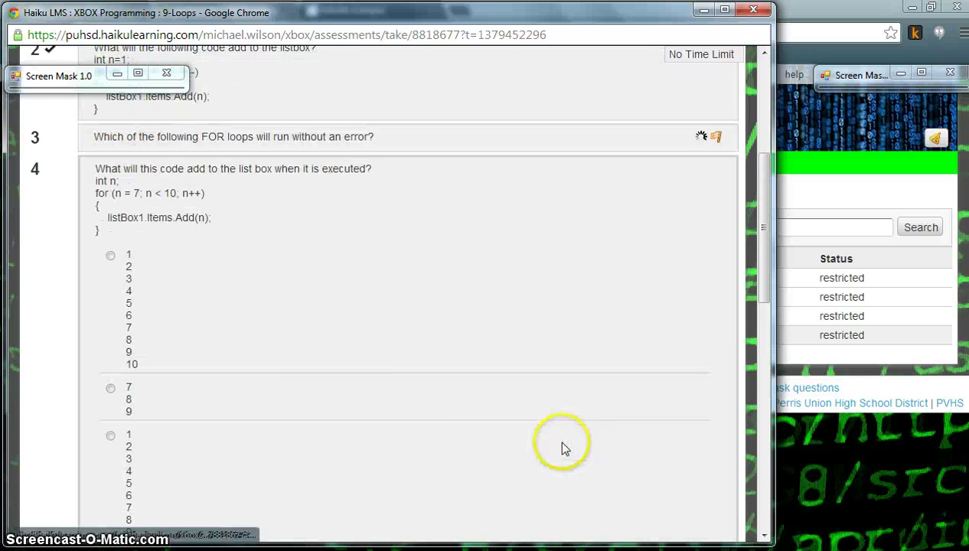
Step: Answer question 4 with the option listing the numbers 1 to 10 and confirm it
{"action": "left_click", "coordinate": [110, 255]}
{"action": "scroll", "coordinate": [490, 326], "scroll_direction": "down", "scroll_amount": 4}
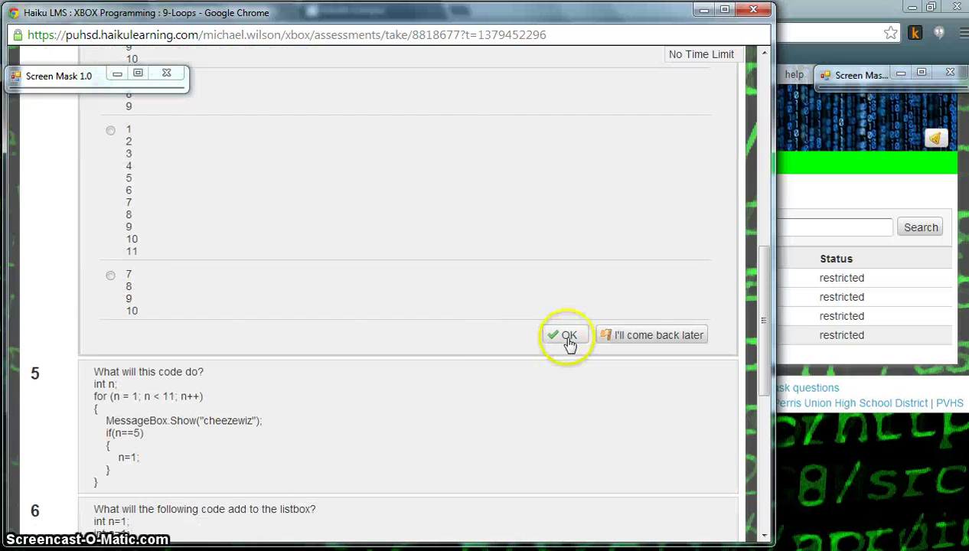
{"action": "left_click", "coordinate": [566, 341]}
Step: Answer question 5 with the option that the "cheezewiz" message box will pop up 11 times
{"action": "scroll", "coordinate": [277, 357], "scroll_direction": "down", "scroll_amount": 2}
{"action": "scroll", "coordinate": [237, 306], "scroll_direction": "up", "scroll_amount": 4}
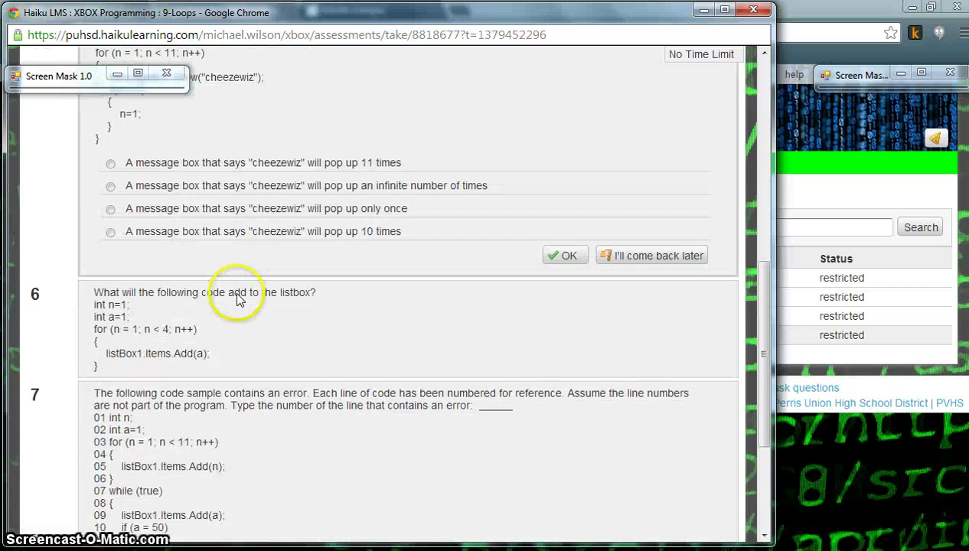
{"action": "left_click", "coordinate": [110, 316]}
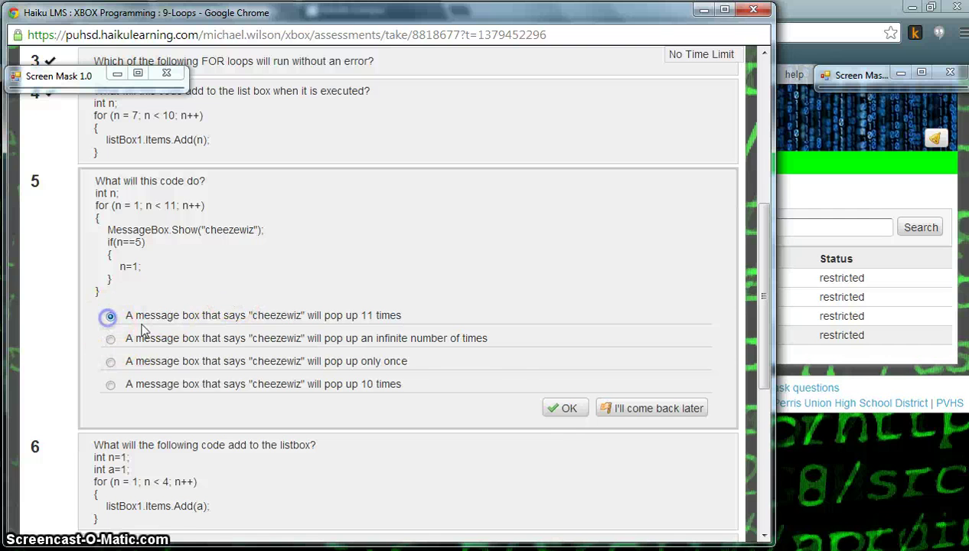
{"action": "left_click", "coordinate": [569, 410]}
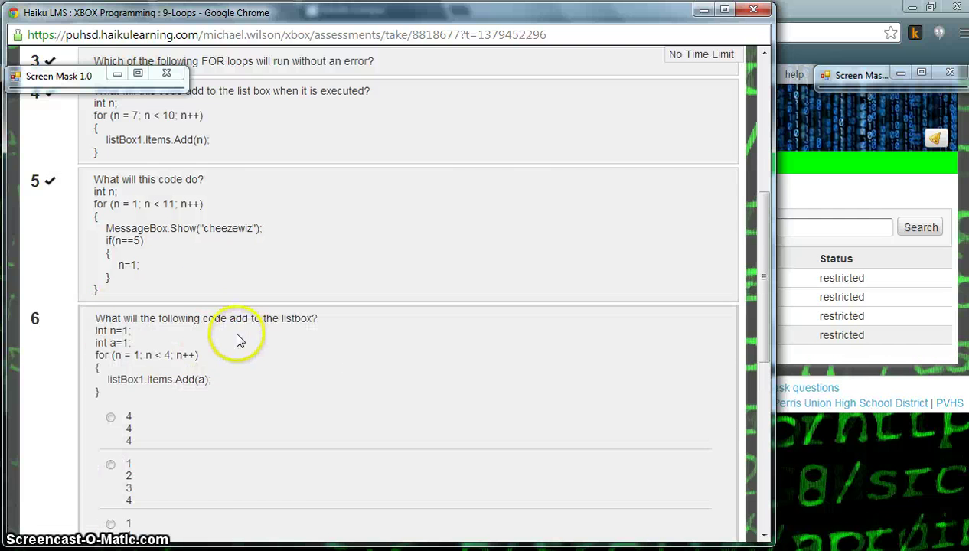
Step: Answer question 6 with the option 1, 2, 3, 4 and confirm it
{"action": "scroll", "coordinate": [236, 337], "scroll_direction": "down", "scroll_amount": 2}
{"action": "left_click", "coordinate": [110, 312]}
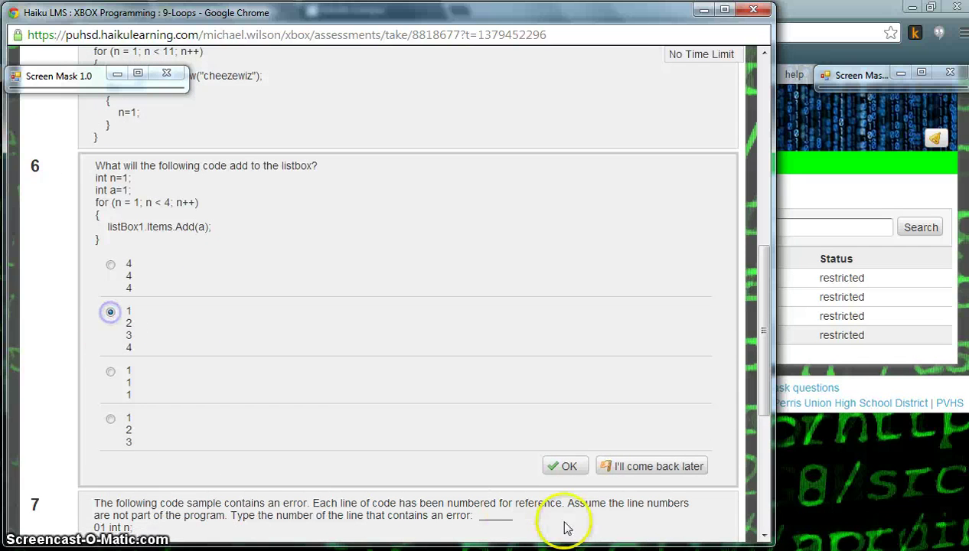
{"action": "left_click", "coordinate": [567, 466]}
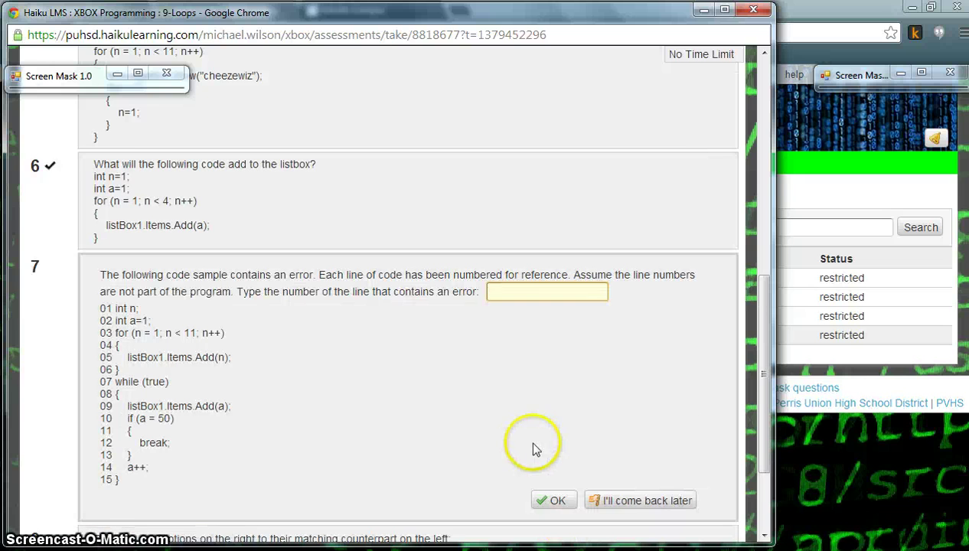
Step: Answer question 7 with line number 05 and confirm it
{"action": "scroll", "coordinate": [536, 450], "scroll_direction": "down", "scroll_amount": 1}
{"action": "left_click", "coordinate": [510, 215]}
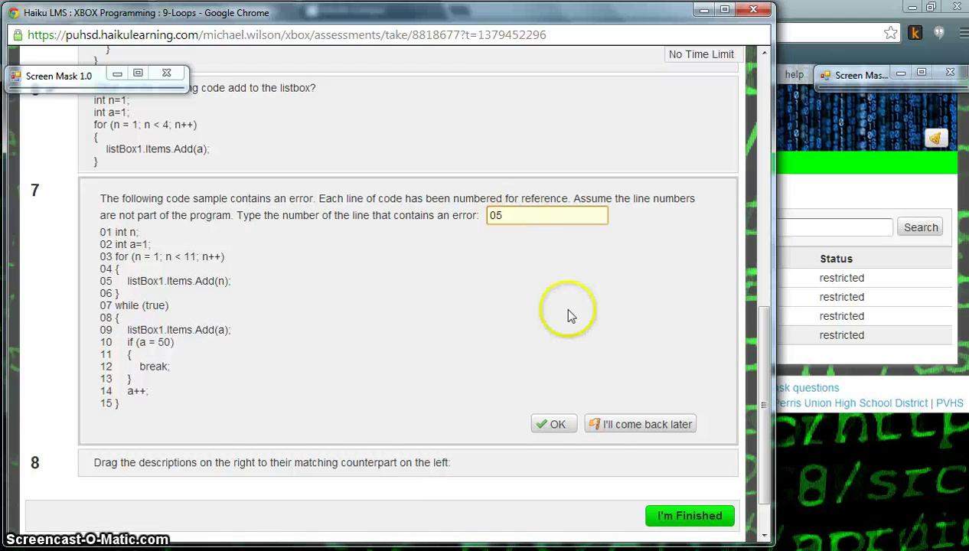
{"action": "left_click", "coordinate": [554, 425]}
Step: In question 8, match answer A to "break" and answer D to "while"
{"action": "scroll", "coordinate": [547, 417], "scroll_direction": "down", "scroll_amount": 3}
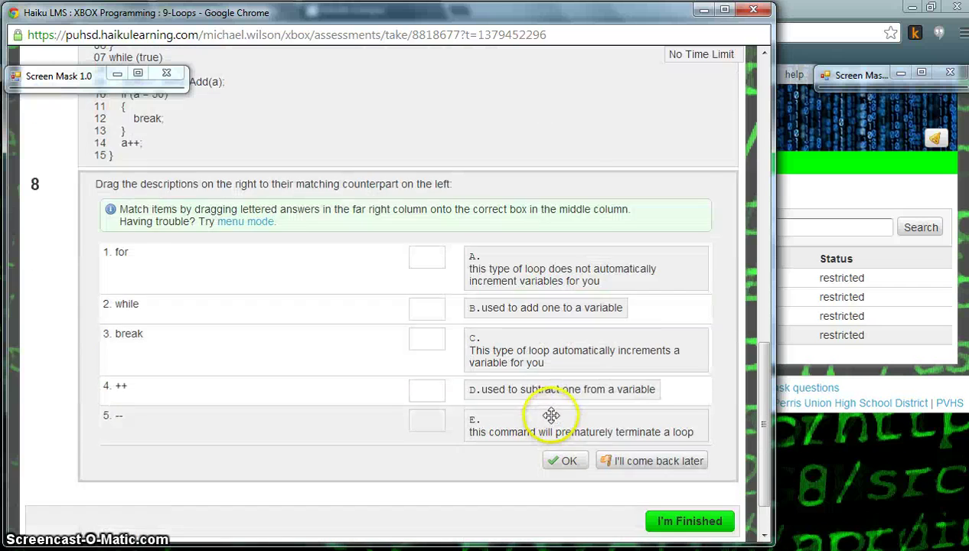
{"action": "scroll", "coordinate": [535, 417], "scroll_direction": "up", "scroll_amount": 1}
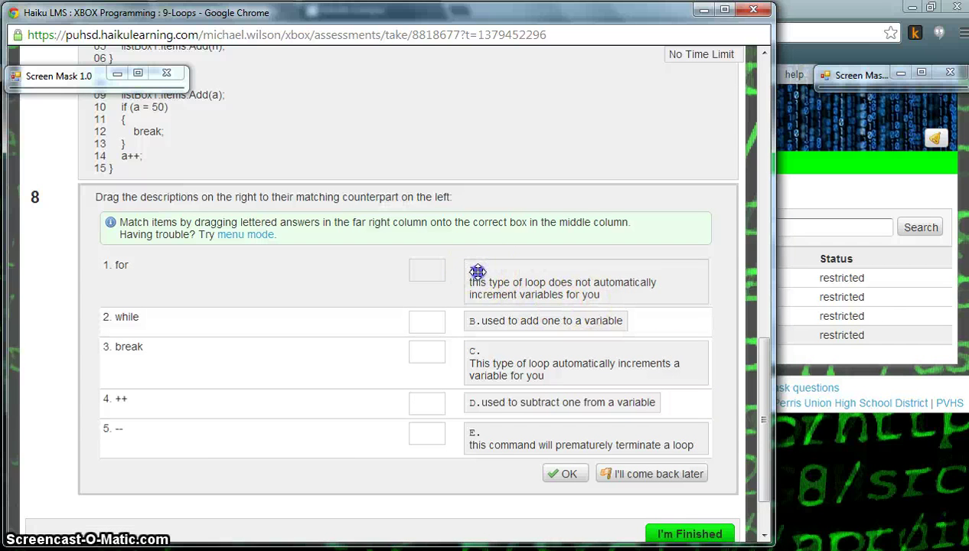
{"action": "left_click_drag", "start_coordinate": [477, 271], "coordinate": [425, 356]}
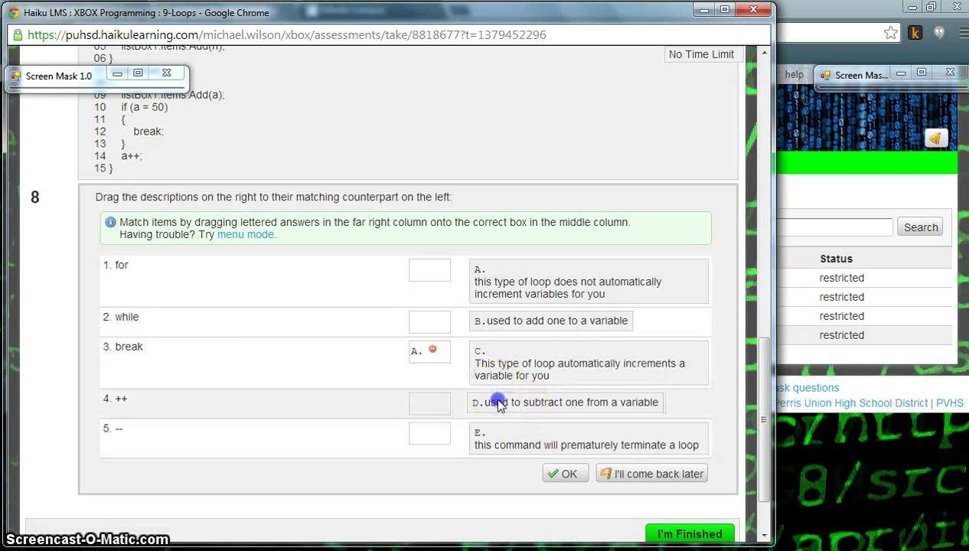
{"action": "left_click_drag", "start_coordinate": [497, 405], "coordinate": [425, 321]}
Step: Replace a trial match of answer A on "for" in question 8 with answer E
{"action": "left_click_drag", "start_coordinate": [521, 274], "coordinate": [429, 272]}
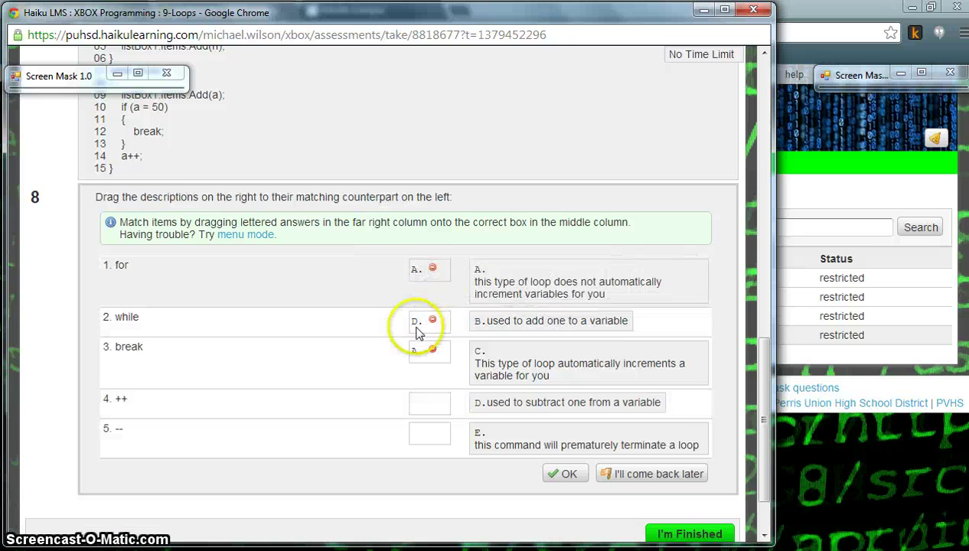
{"action": "left_click", "coordinate": [433, 272]}
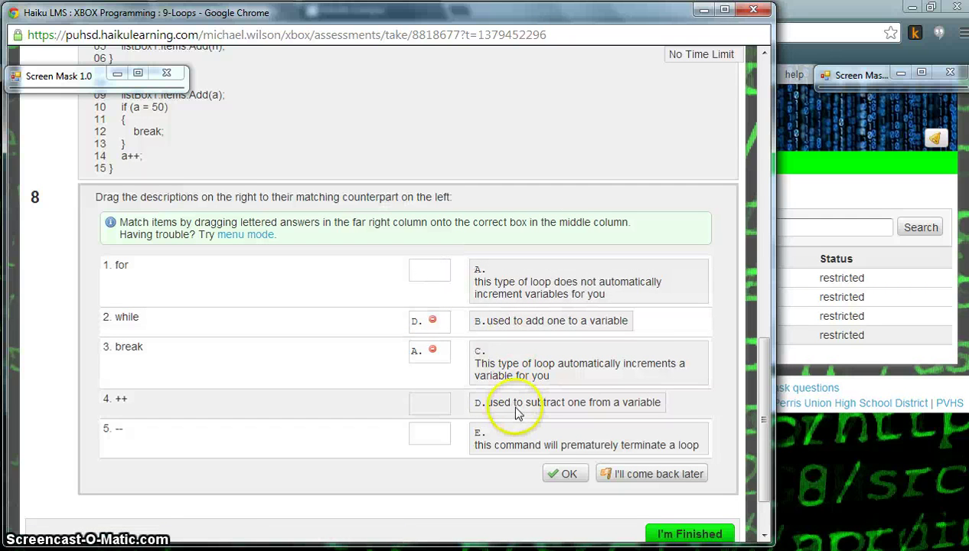
{"action": "left_click_drag", "start_coordinate": [505, 440], "coordinate": [430, 267]}
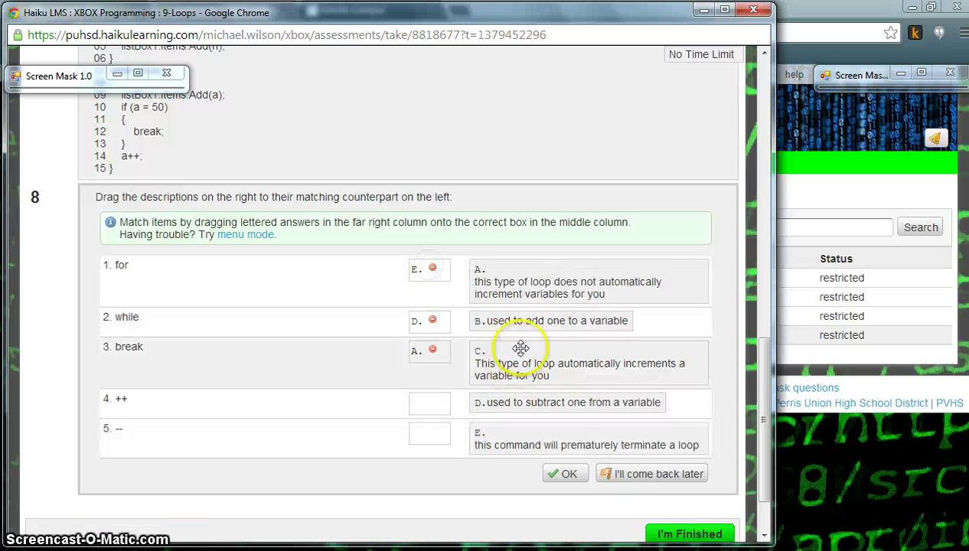
Step: Match answer B to "++" and answer C to "--" in question 8, and confirm the question
{"action": "left_click_drag", "start_coordinate": [528, 320], "coordinate": [430, 403]}
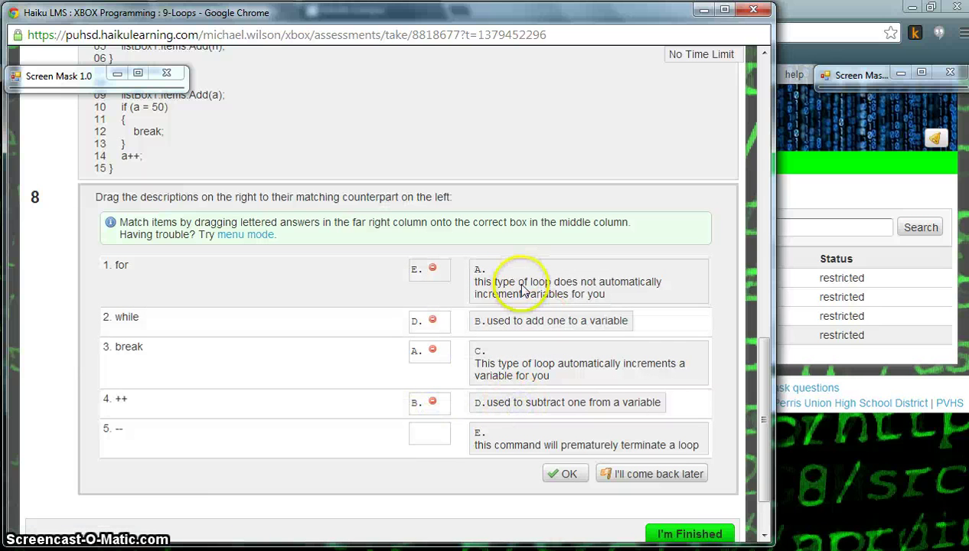
{"action": "left_click_drag", "start_coordinate": [502, 353], "coordinate": [434, 441]}
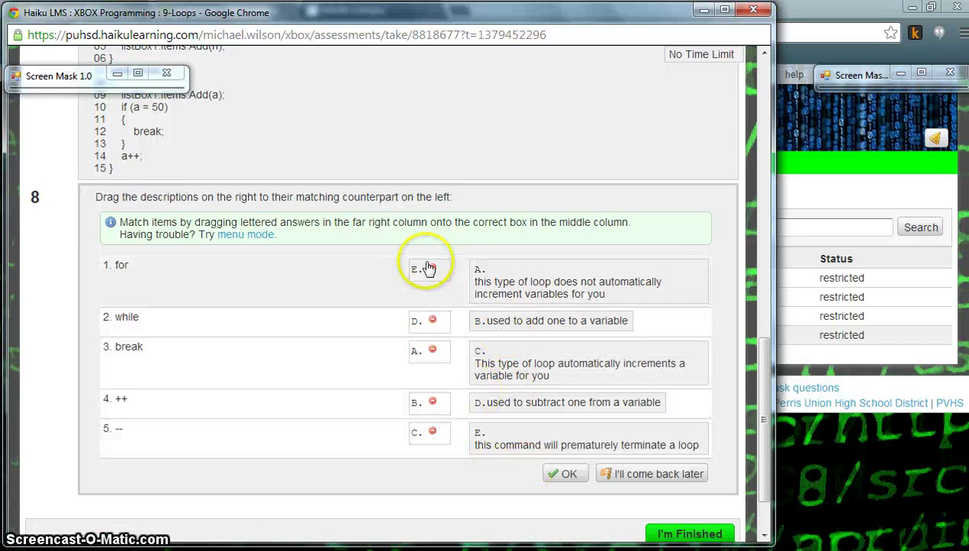
{"action": "left_click", "coordinate": [567, 474]}
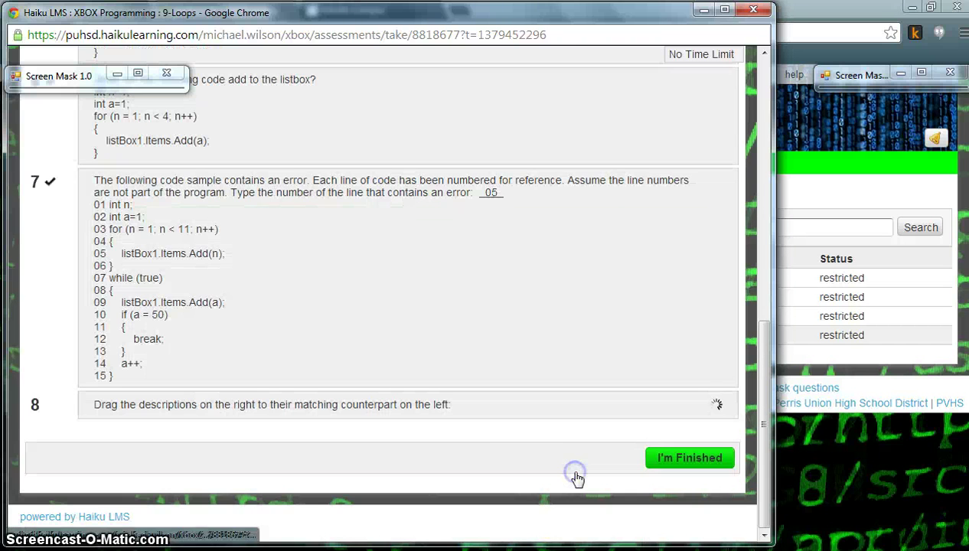
Step: Review the answered check marks across the questions, and open the quiz submission prompt but cancel it
{"action": "left_click_drag", "start_coordinate": [761, 379], "coordinate": [752, 224]}
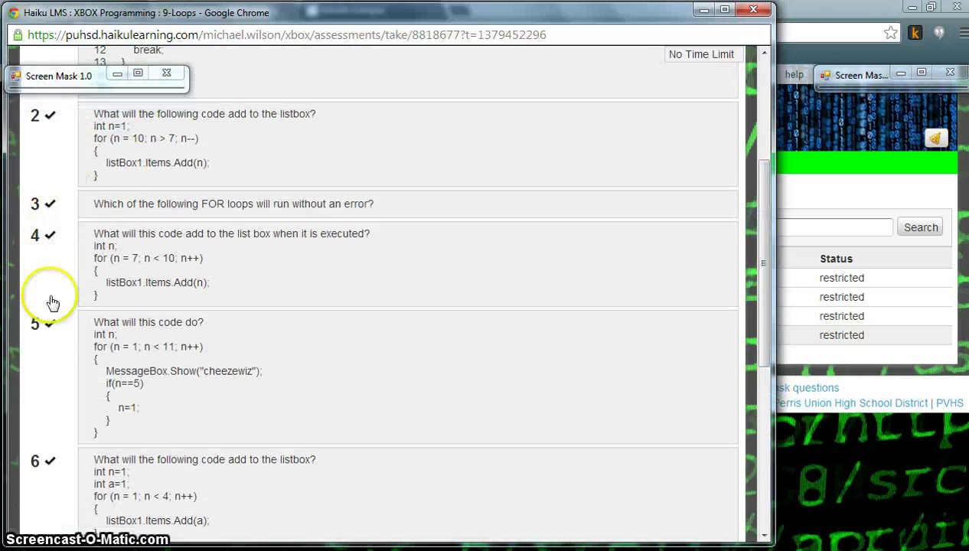
{"action": "left_click_drag", "start_coordinate": [761, 294], "coordinate": [751, 349]}
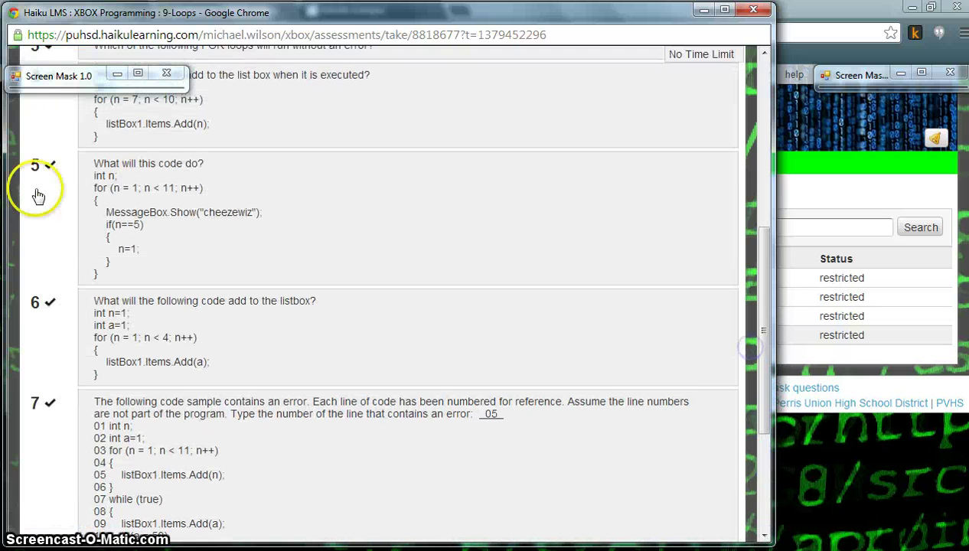
{"action": "left_click_drag", "start_coordinate": [762, 306], "coordinate": [760, 423]}
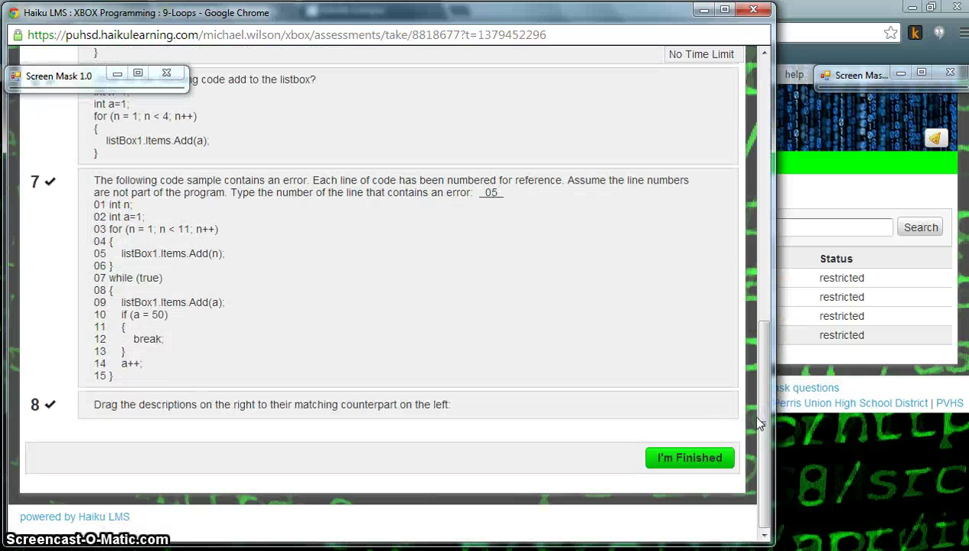
{"action": "left_click", "coordinate": [687, 459]}
{"action": "left_click", "coordinate": [687, 459]}
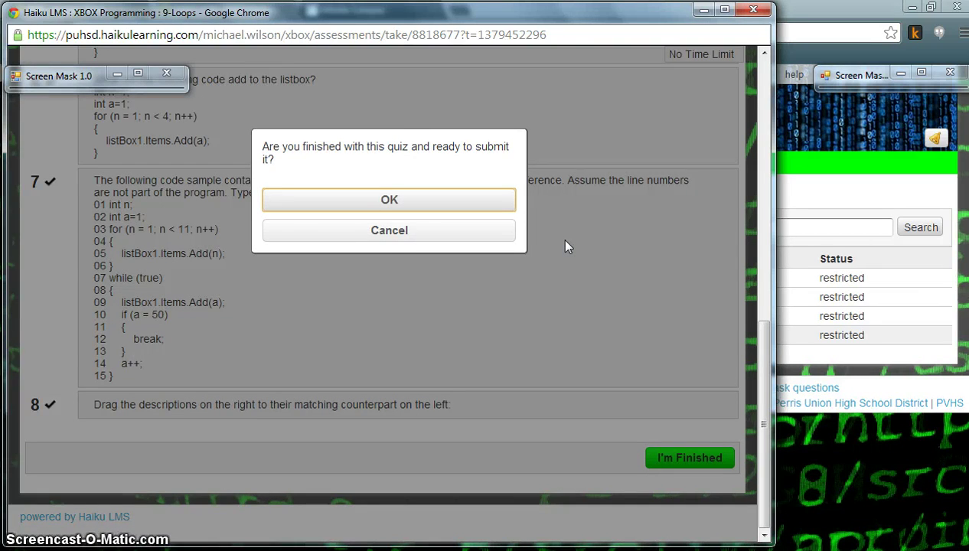
{"action": "left_click", "coordinate": [408, 233]}
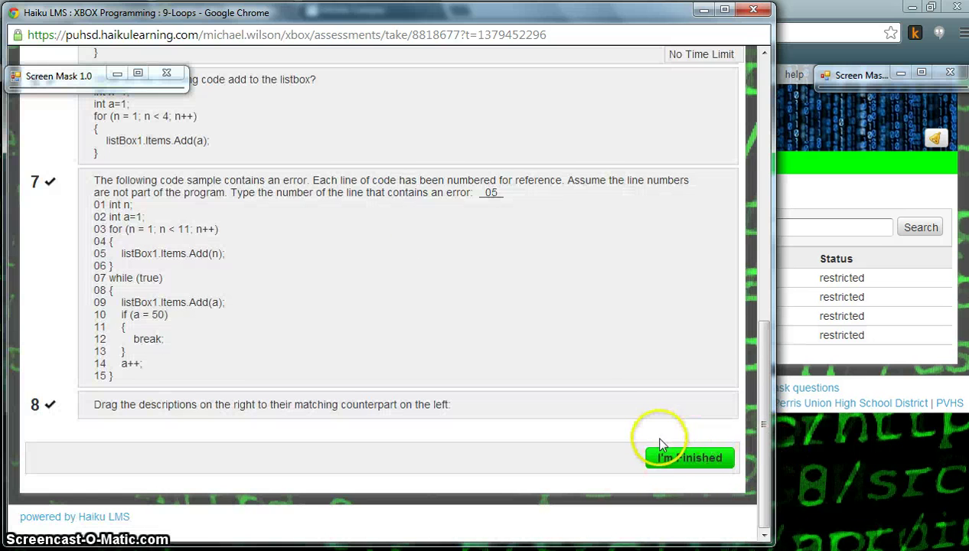
Step: Close the assessment window without submitting, and reopen 9-Loops to resume the unfinished attempt
{"action": "left_click", "coordinate": [754, 11]}
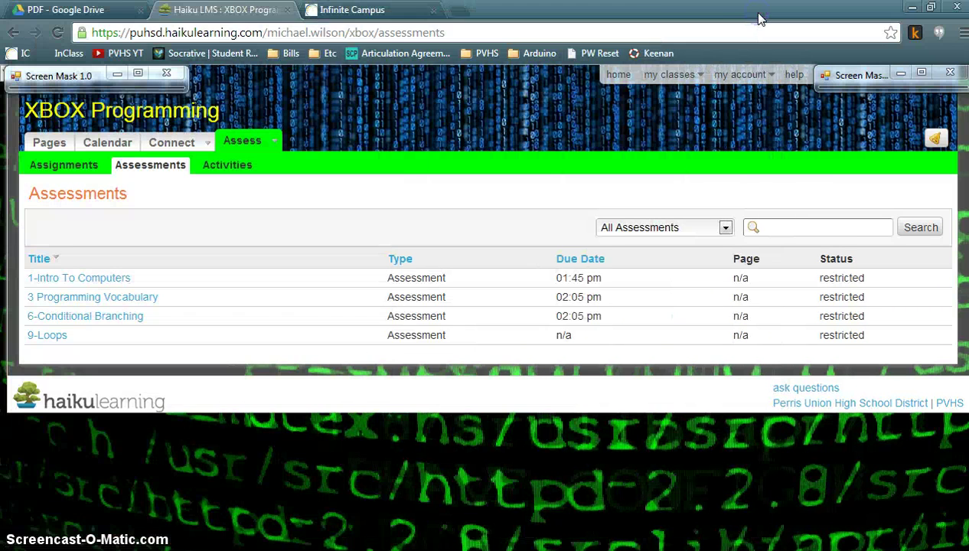
{"action": "left_click", "coordinate": [47, 336]}
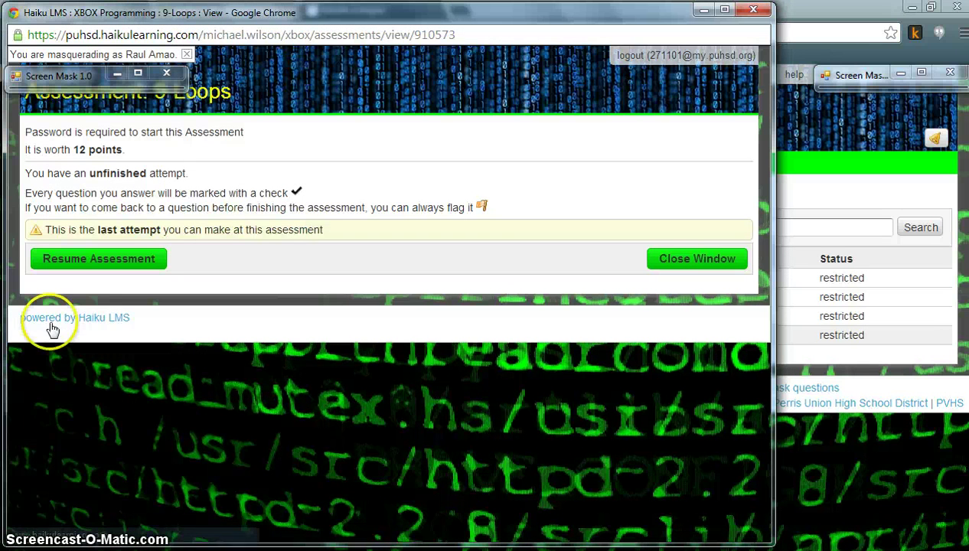
{"action": "left_click", "coordinate": [89, 258]}
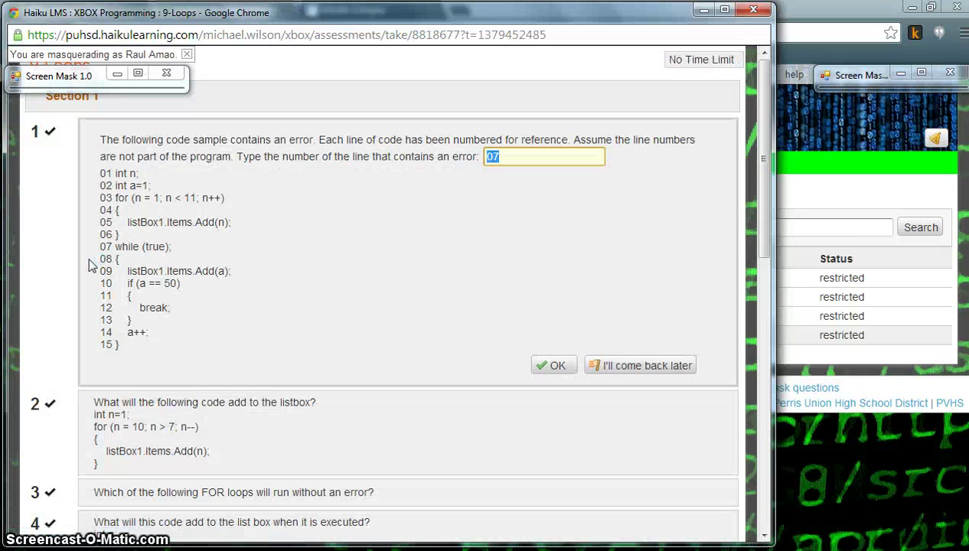
Step: Finish and submit the 9-Loops assessment, and close its results summary window
{"action": "left_click_drag", "start_coordinate": [772, 87], "coordinate": [750, 380]}
{"action": "left_click", "coordinate": [697, 463]}
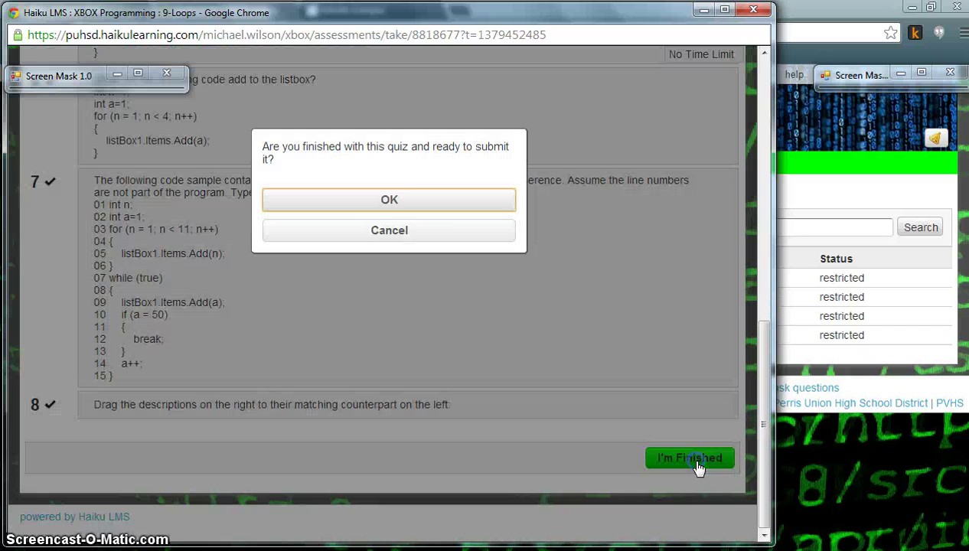
{"action": "left_click", "coordinate": [379, 202]}
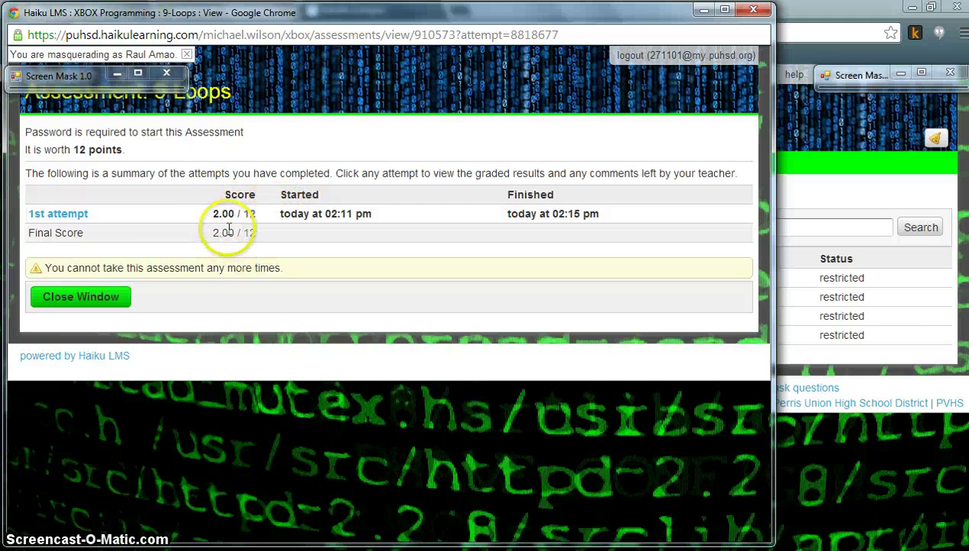
{"action": "left_click", "coordinate": [90, 298]}
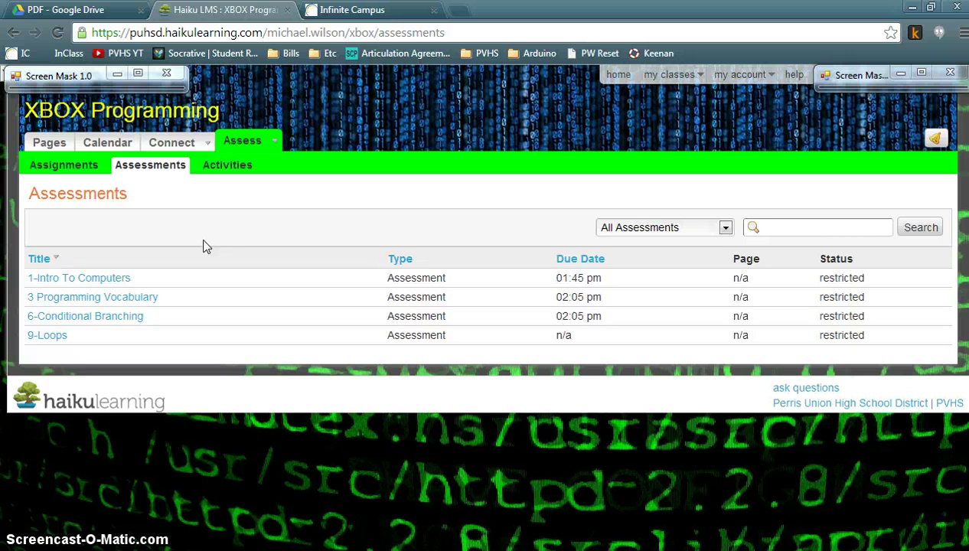
{"action": "left_click", "coordinate": [204, 223]}
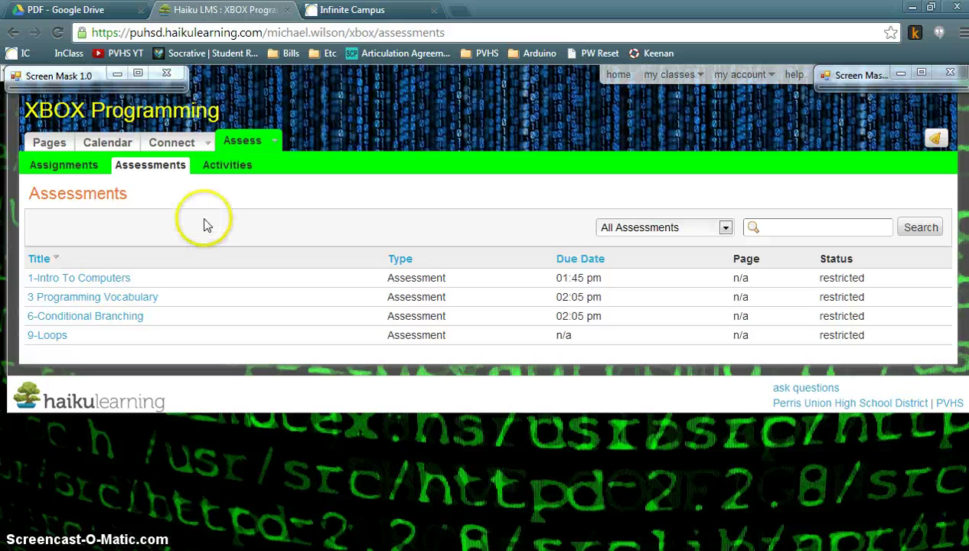